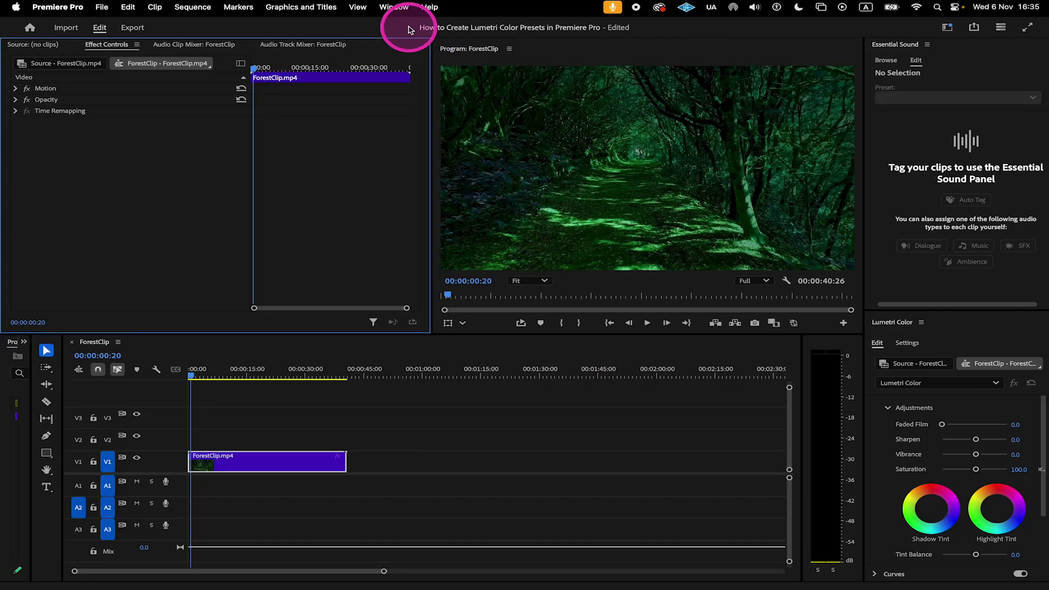
Switch to the Color workspace and raise the forest clip's Lumetri saturation from 100 to 131.5
left_click(396, 7)
mouse_move(426, 26)
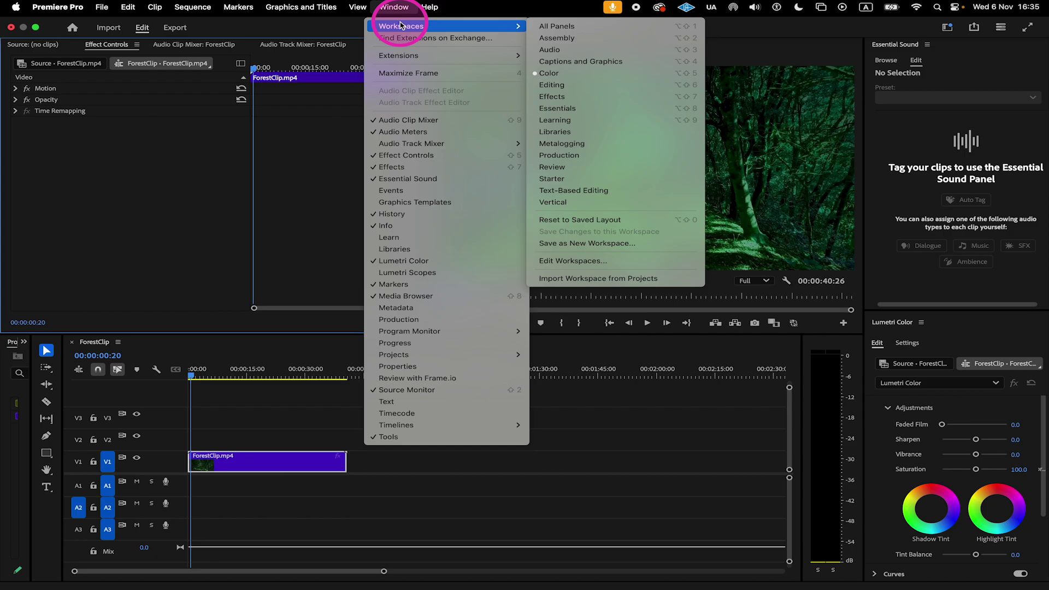
left_click(550, 73)
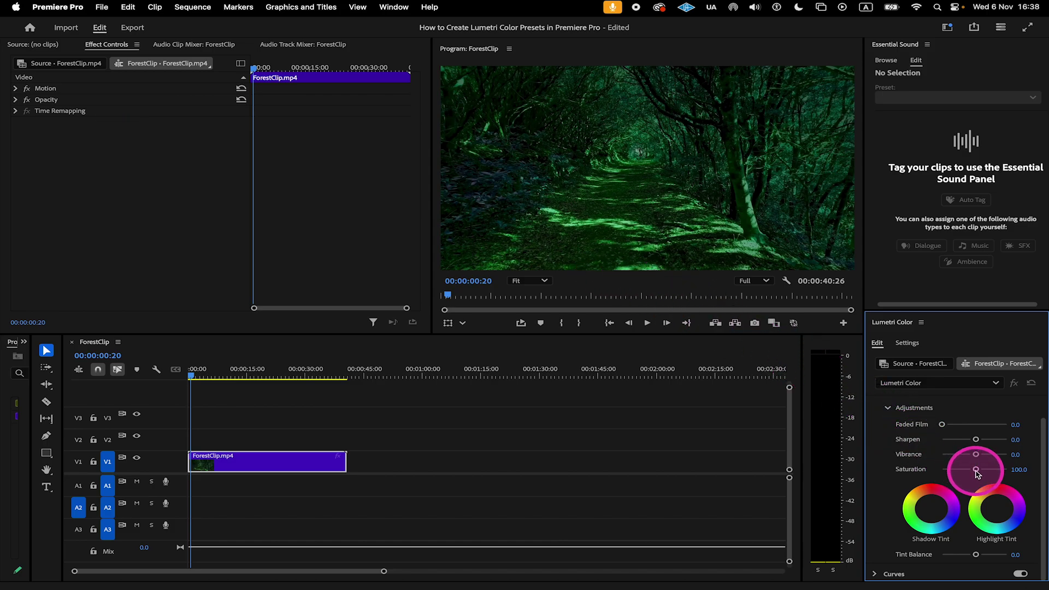
left_click_drag(976, 469, 985, 472)
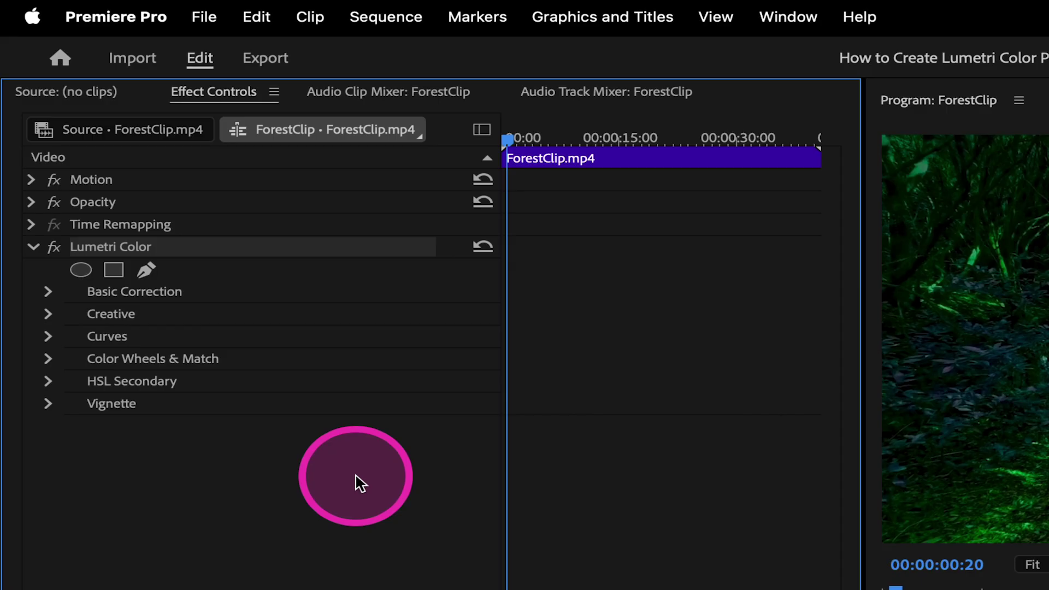
Save the Lumetri Color effect as a preset, keeping the default name 'Lumetri Color Preset'
right_click(167, 248)
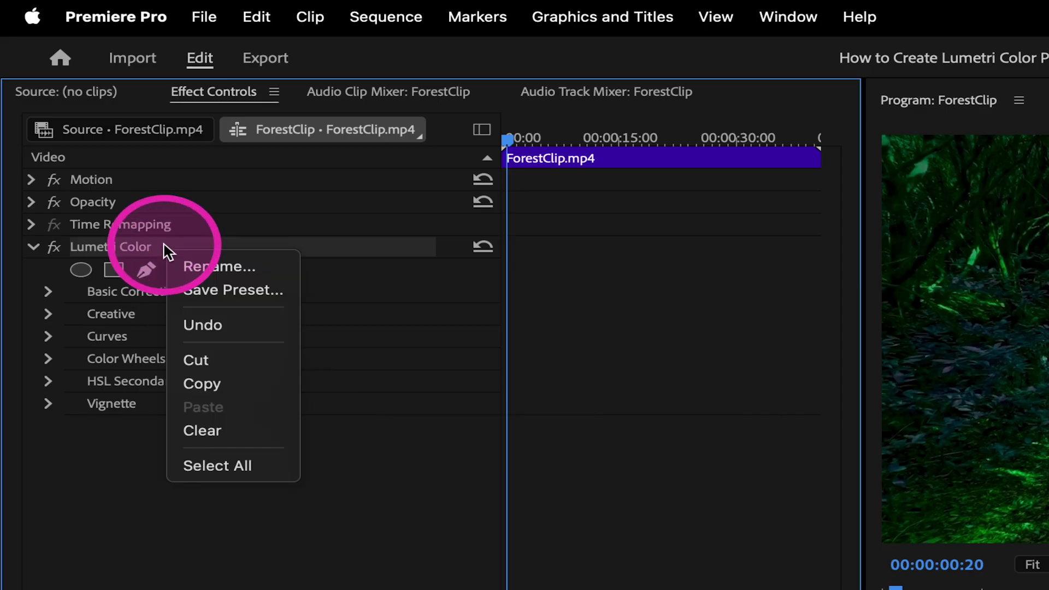
left_click(219, 287)
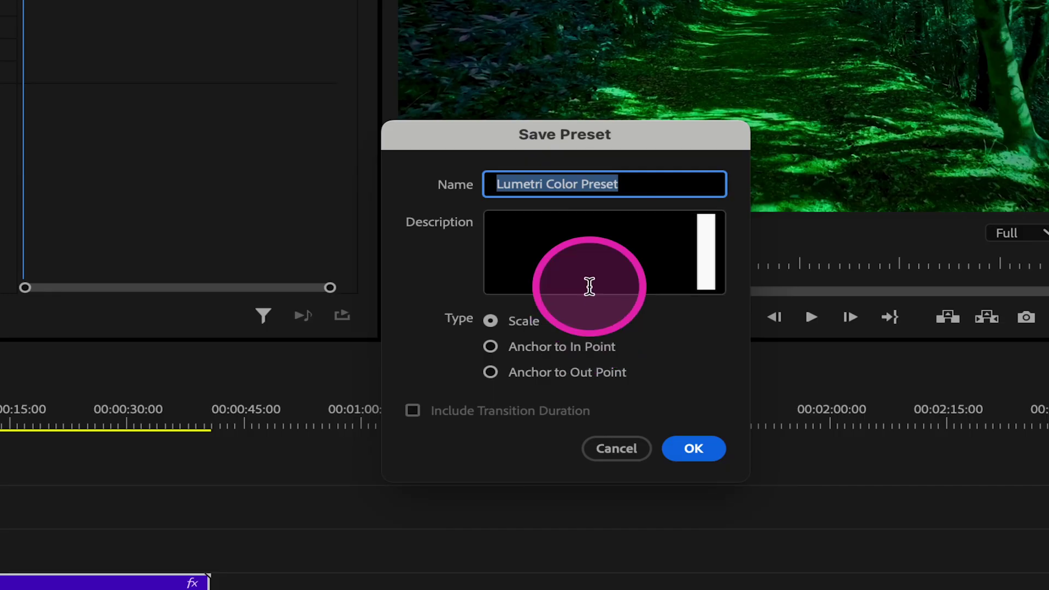
left_click(699, 450)
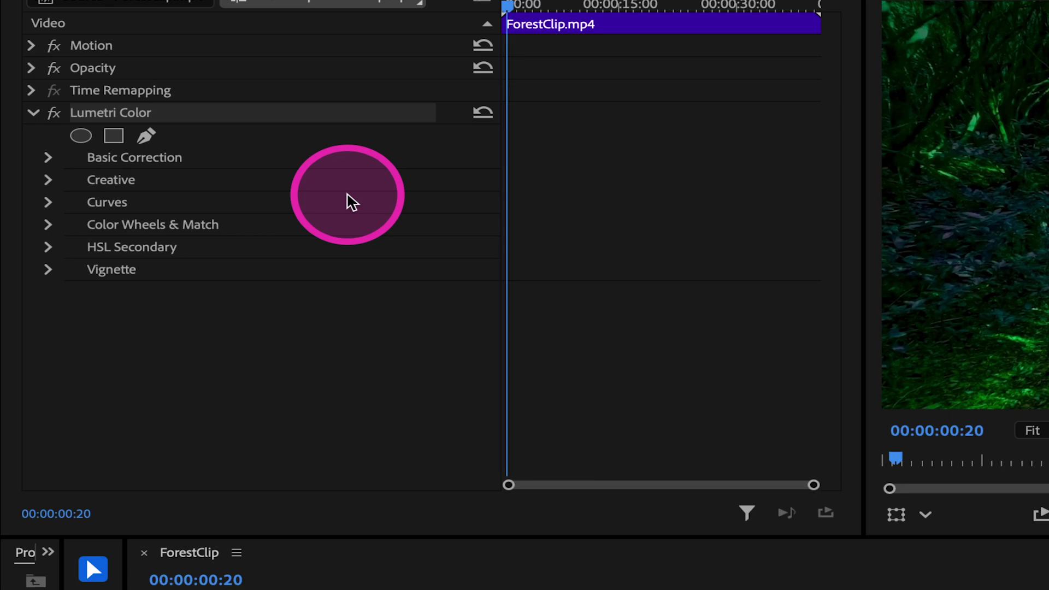
right_click(168, 113)
left_click(225, 155)
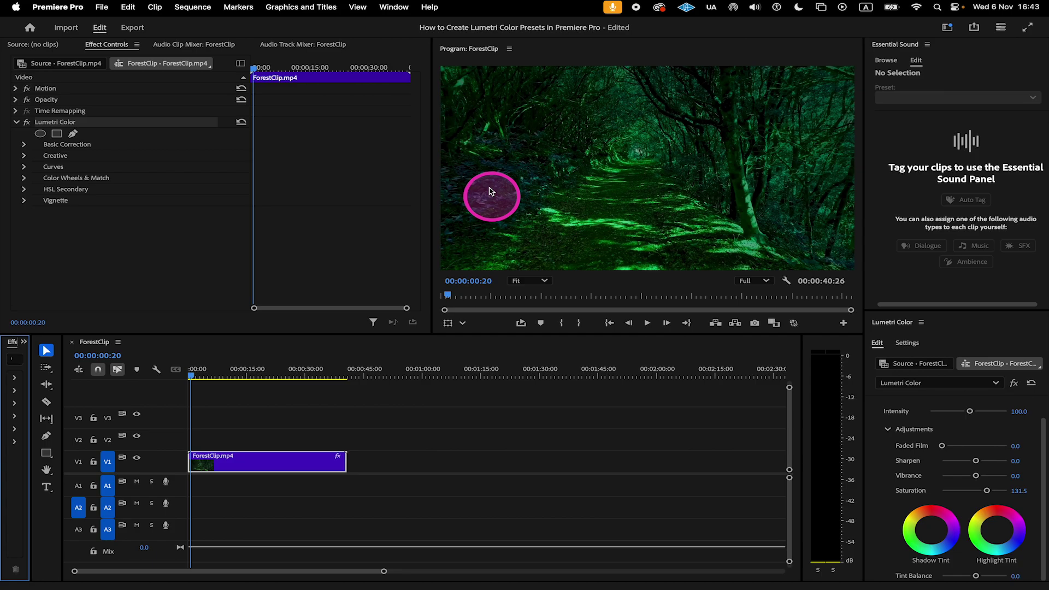
Switch to the All Panels workspace and bring up the Effects library
left_click(393, 7)
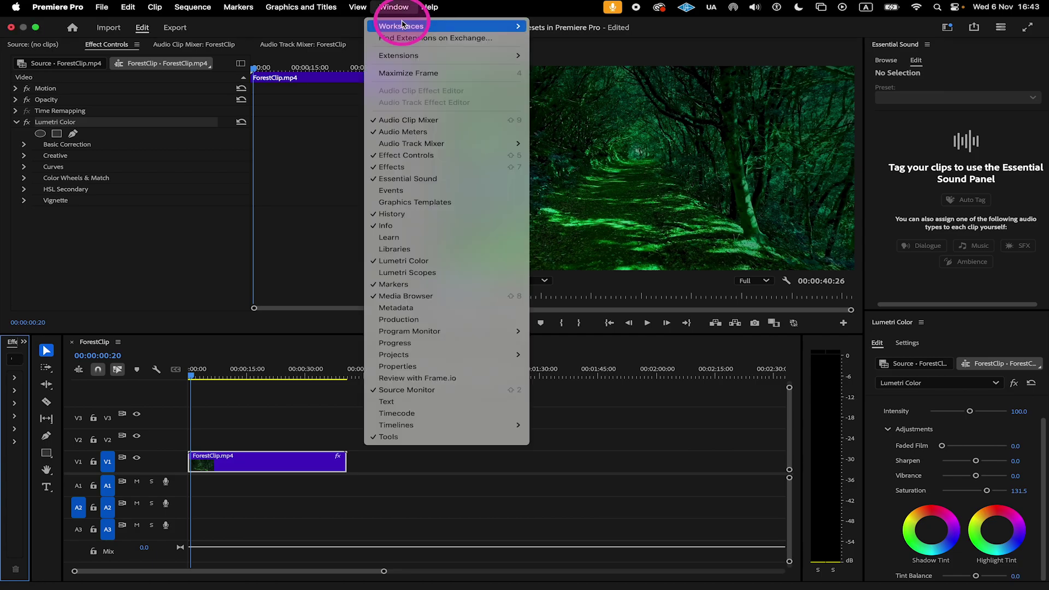
mouse_move(427, 27)
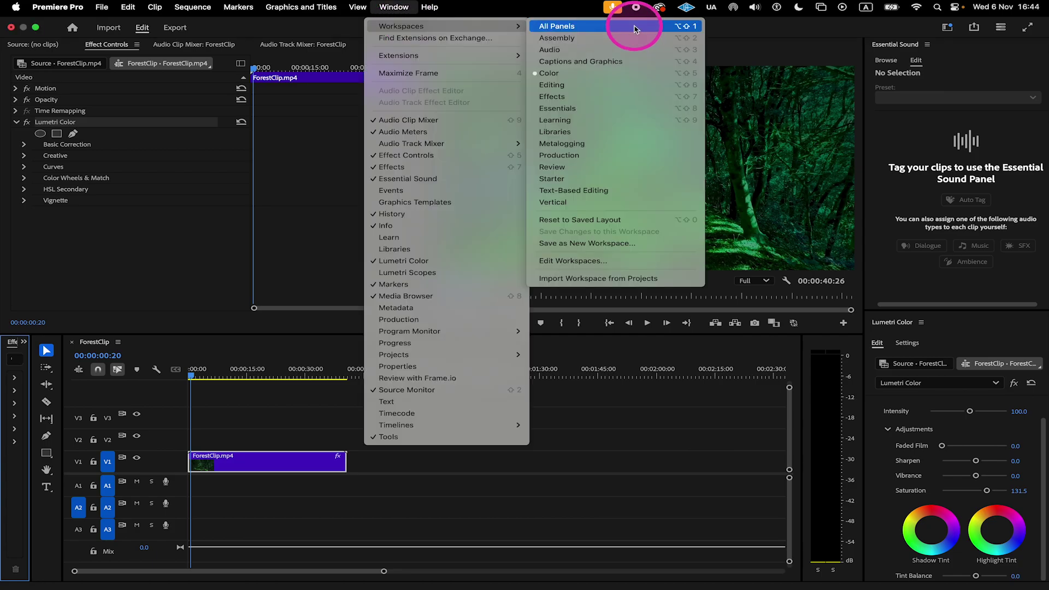
left_click(635, 29)
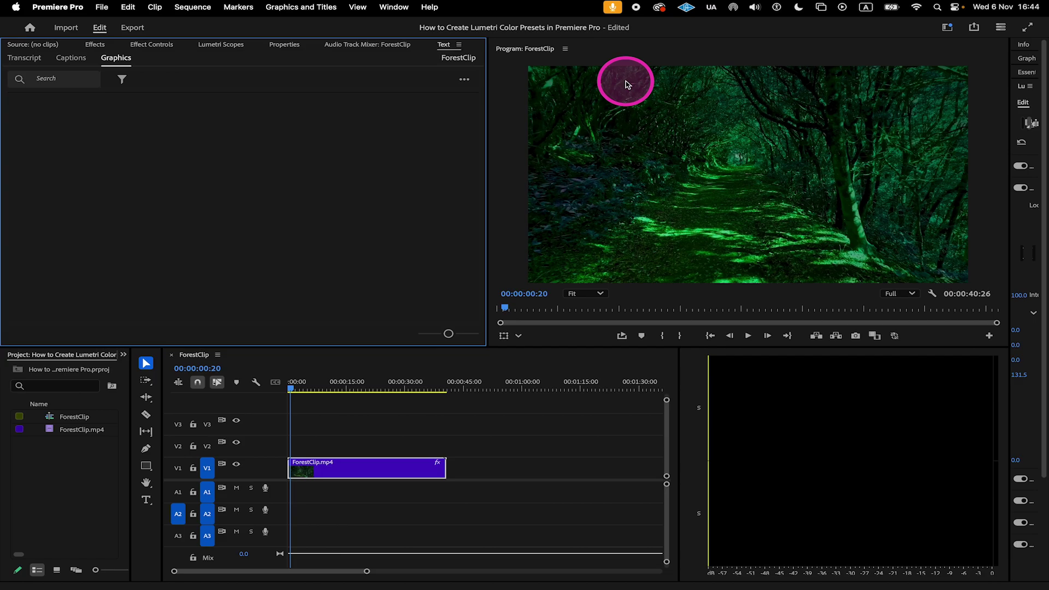
left_click(95, 44)
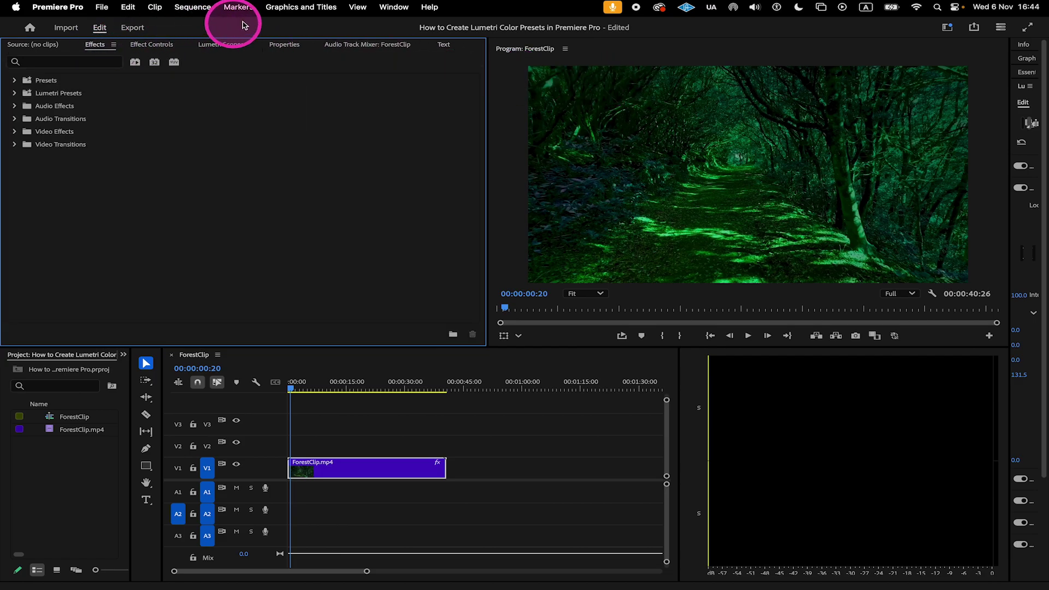
Show the Effects panel, expand Presets, and select Lumetri Color Preset to preview it
left_click(395, 6)
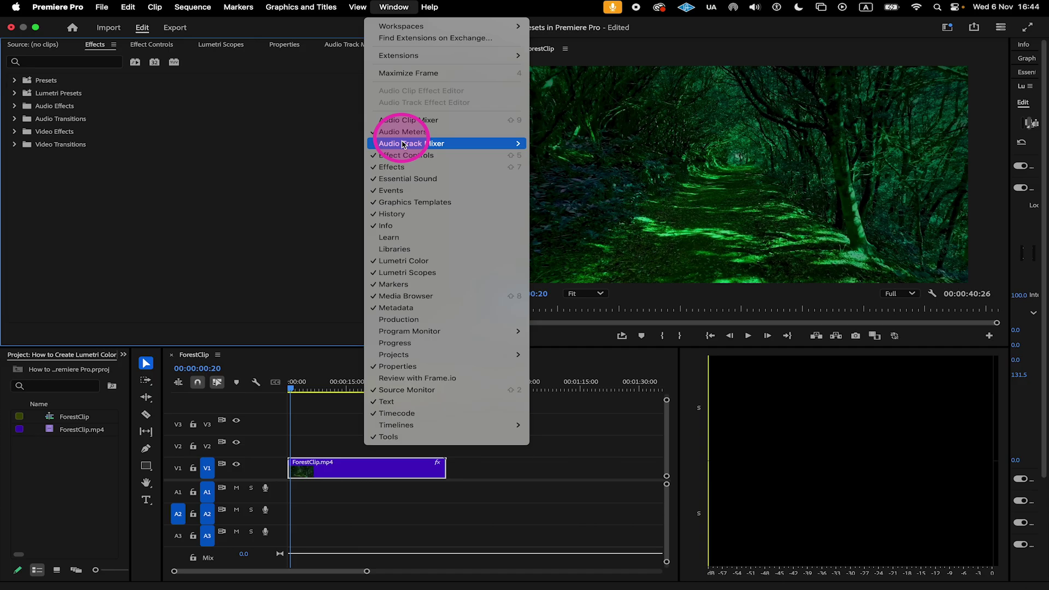
left_click(391, 167)
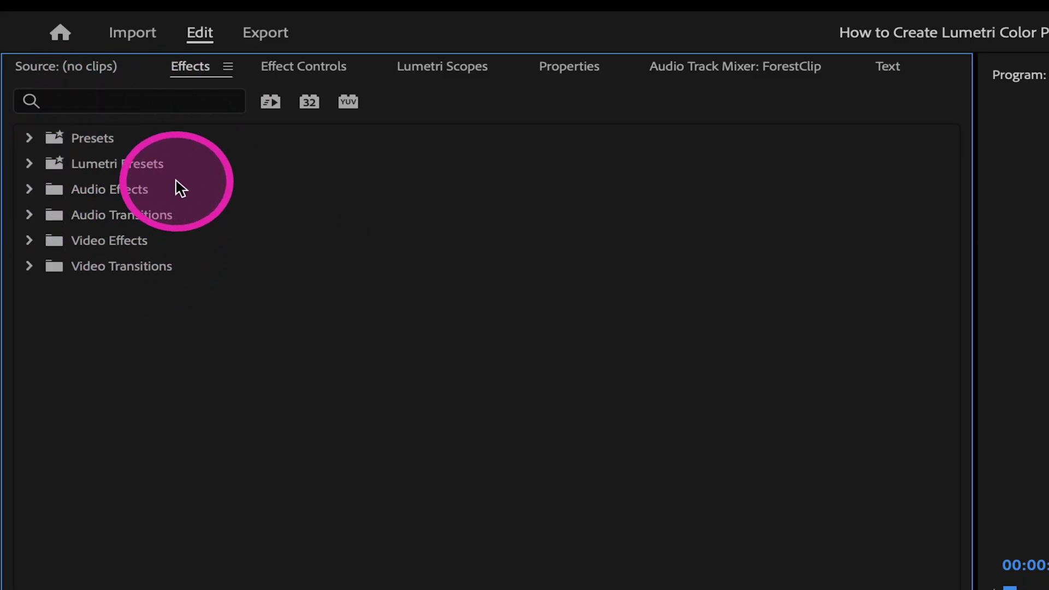
left_click(29, 138)
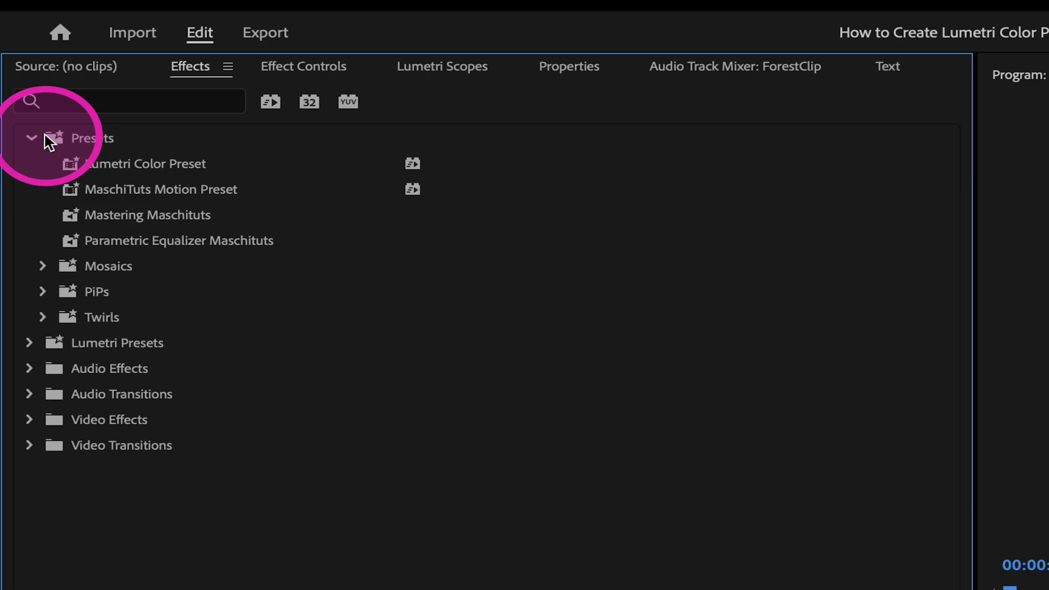
left_click(189, 164)
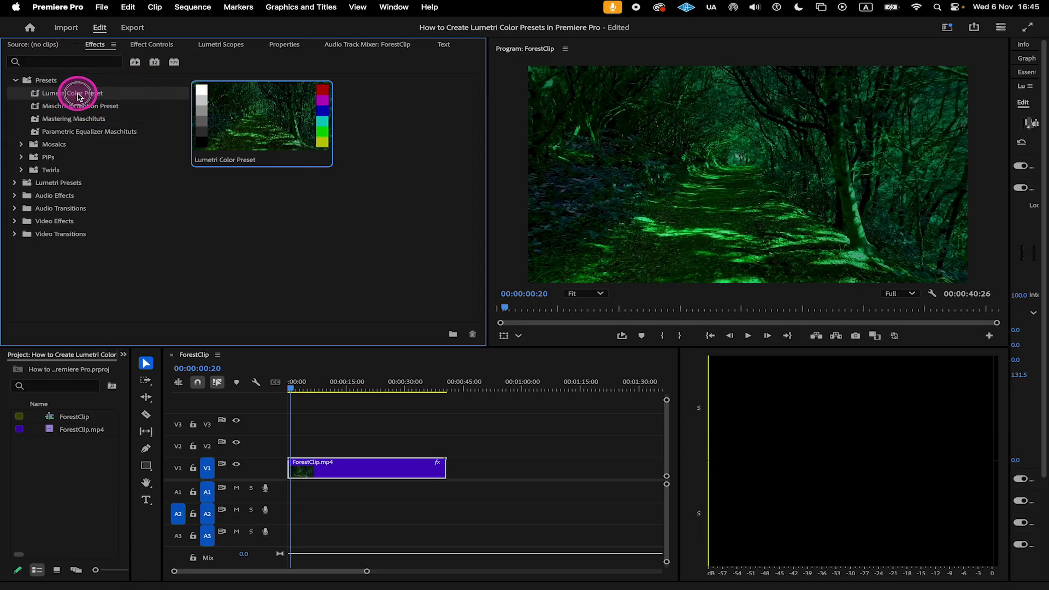
Drop Lumetri Color Preset from the Presets folder onto ForestClip in the timeline
left_click_drag(79, 94, 343, 471)
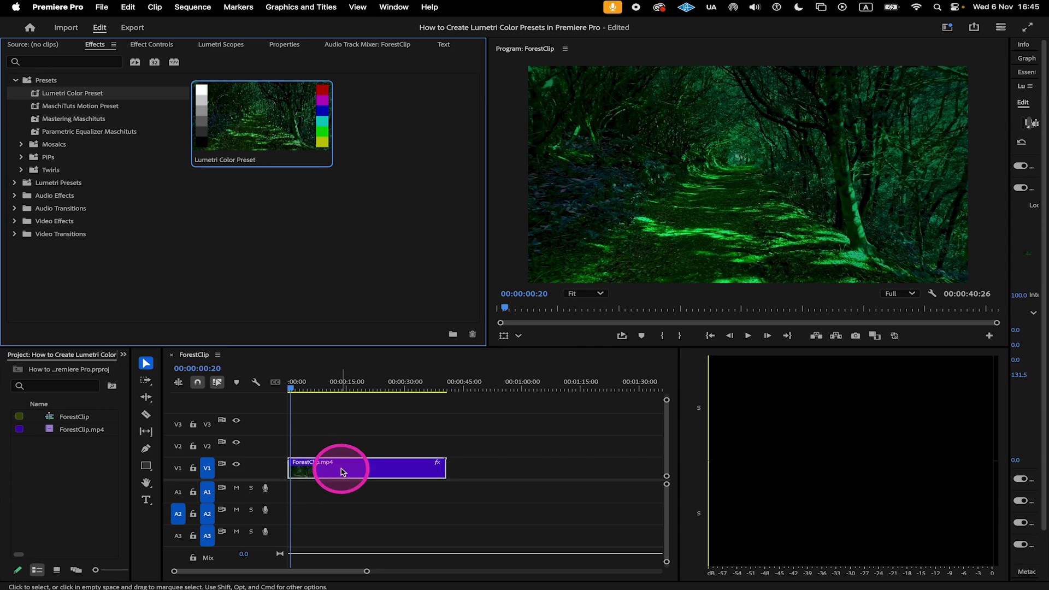